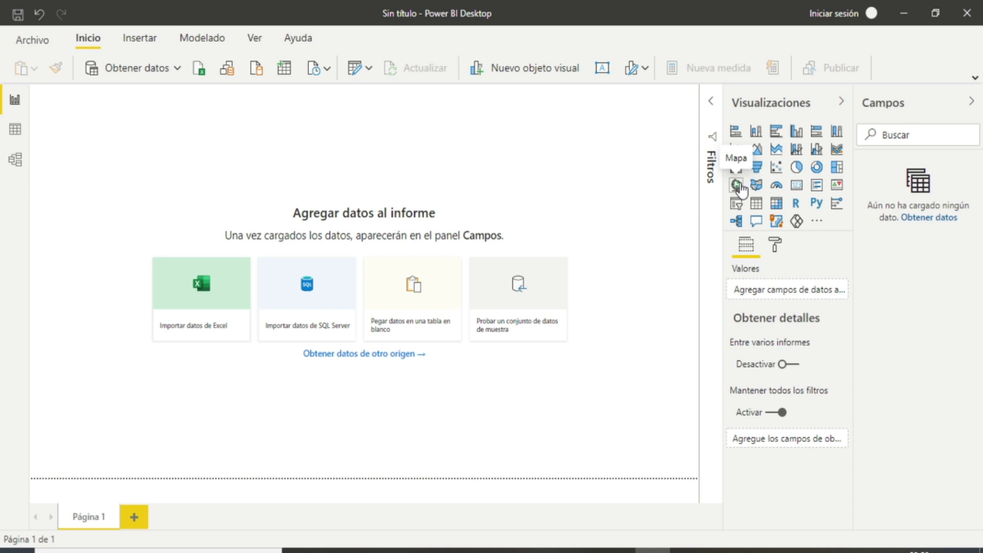
# - Import the Establecimientos de Salud, SNS, 2018-2020 workbook and preview its ESTABLECIMIENTOS SALUD 2018-20 sheet
pyautogui.click(199, 279)
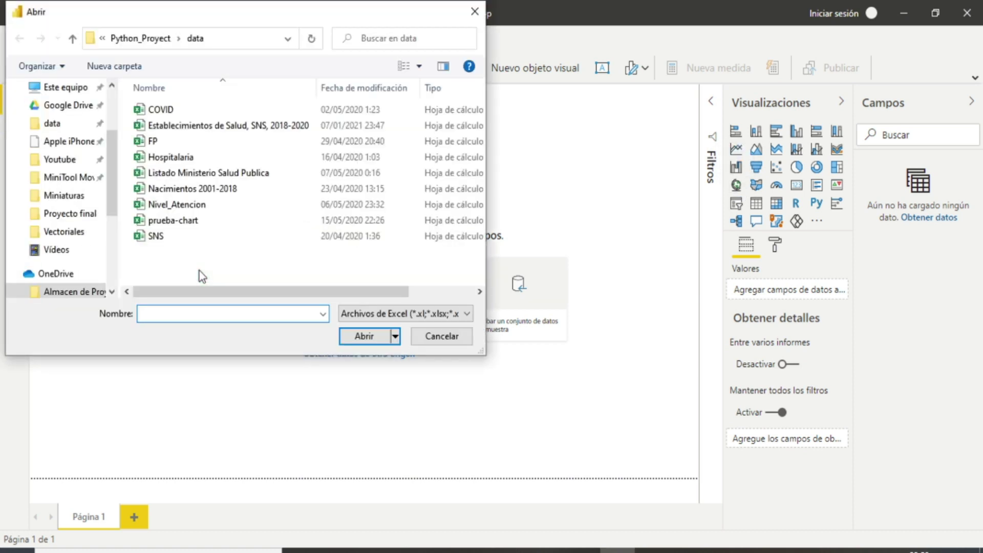
pyautogui.click(250, 128)
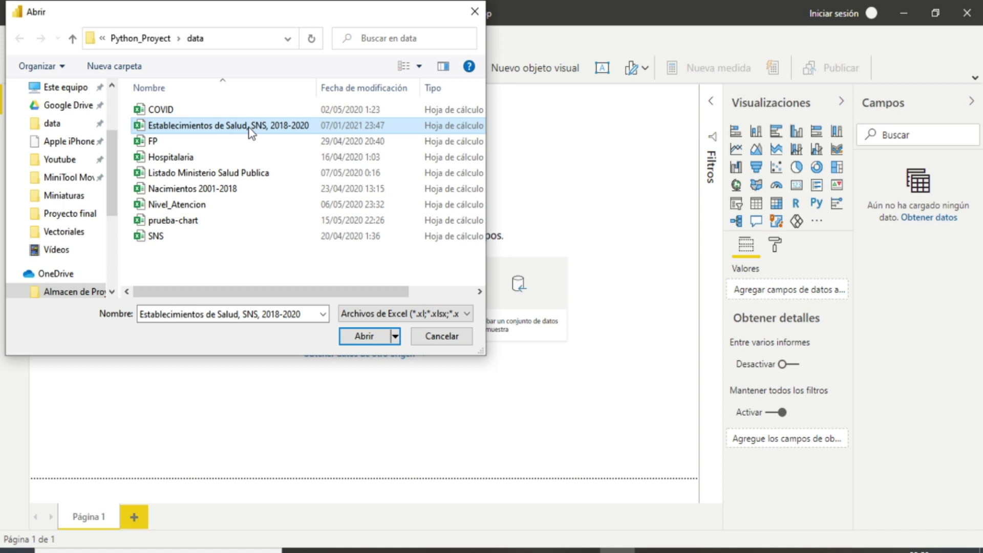
pyautogui.click(346, 340)
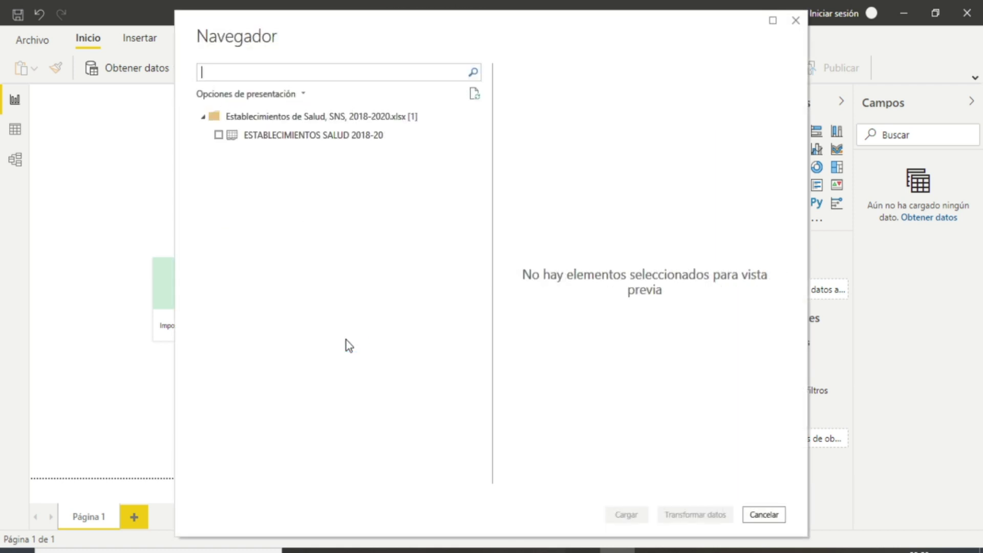
pyautogui.click(219, 137)
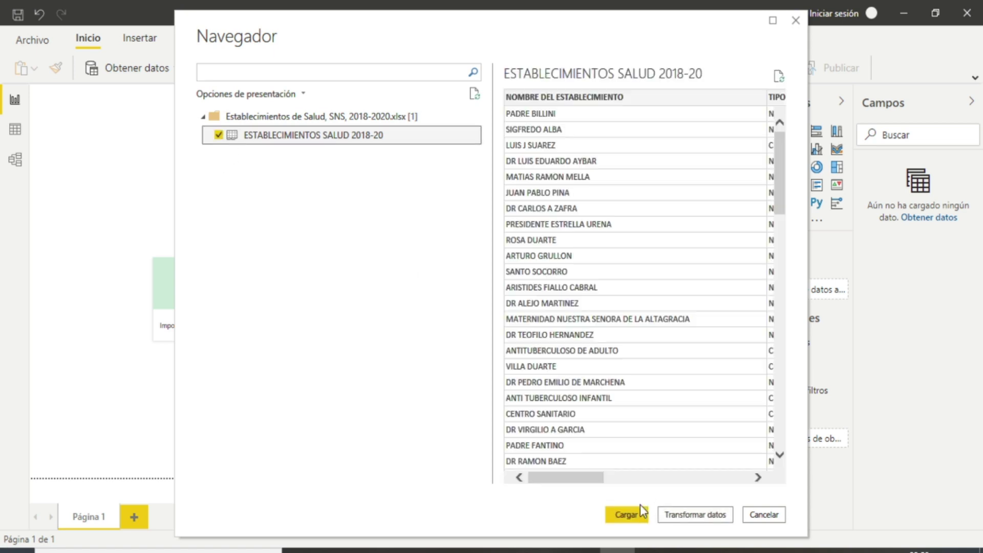
pyautogui.moveTo(573, 478)
pyautogui.mouseDown()
pyautogui.moveTo(679, 476)
pyautogui.moveTo(560, 462)
pyautogui.moveTo(797, 450)
pyautogui.mouseUp()
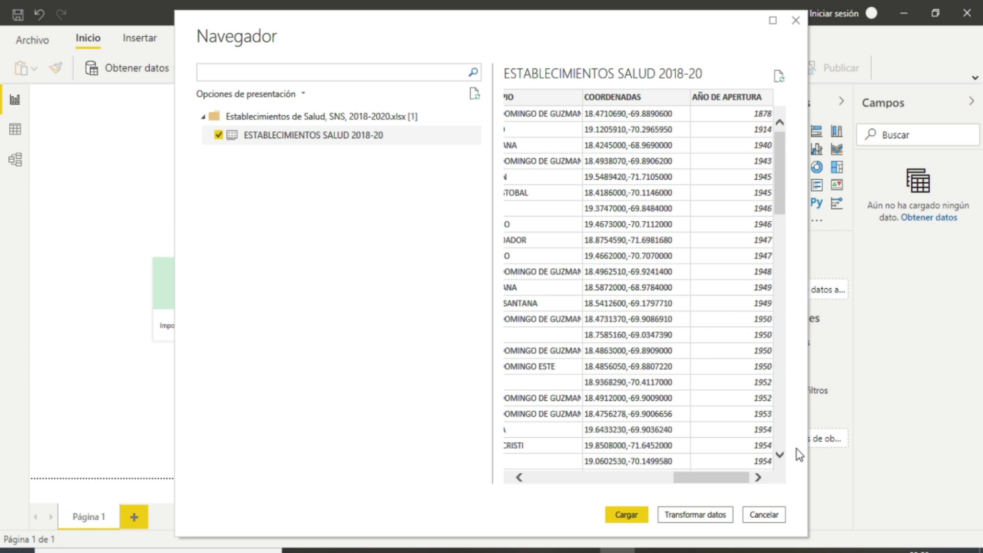
# - Open the sheet in Power Query Editor and review the TIPO DE CENTRO, PROVINCIA, MUNICIPIO and COORDENADAS columns
pyautogui.click(678, 514)
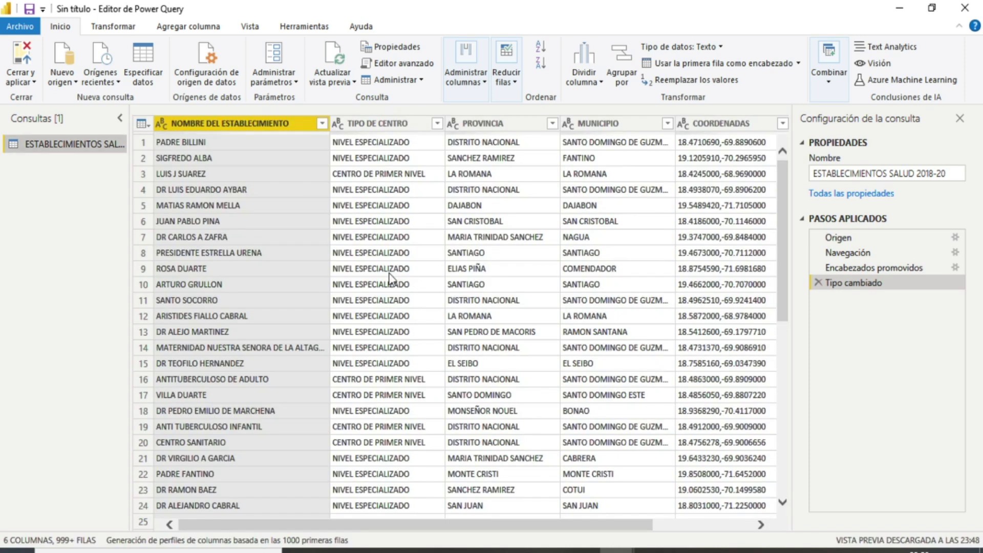
pyautogui.click(392, 121)
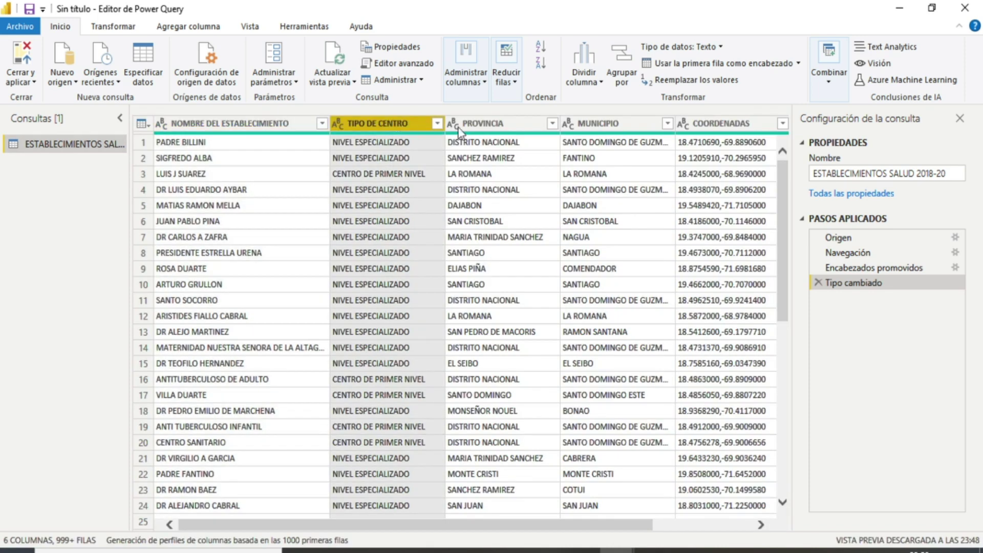
pyautogui.click(512, 125)
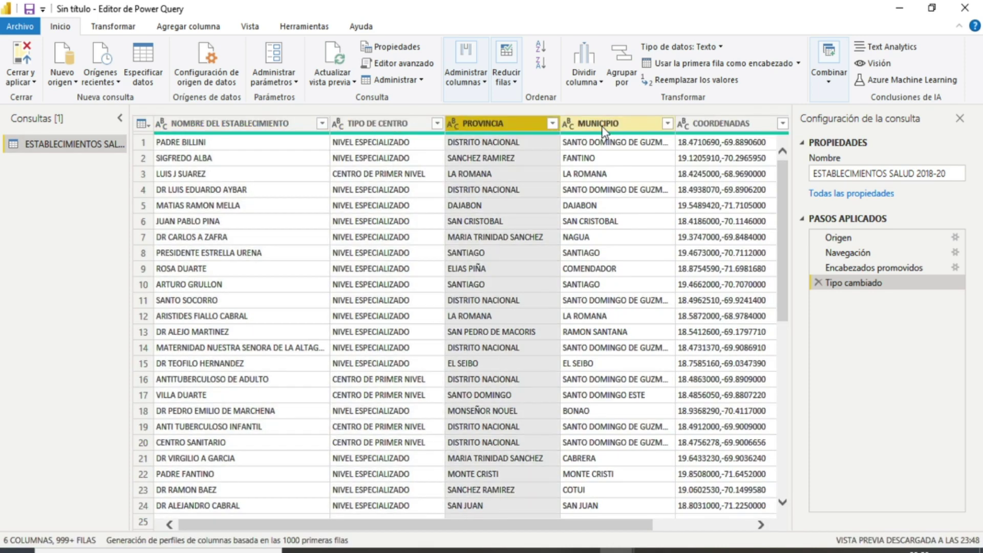
pyautogui.click(601, 126)
pyautogui.click(714, 124)
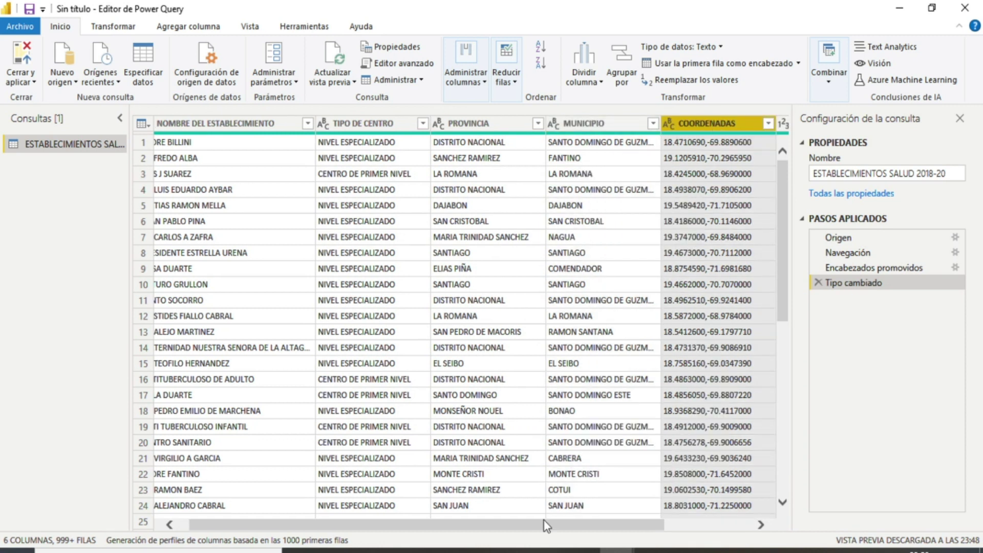
pyautogui.moveTo(563, 528); pyautogui.dragTo(616, 528)
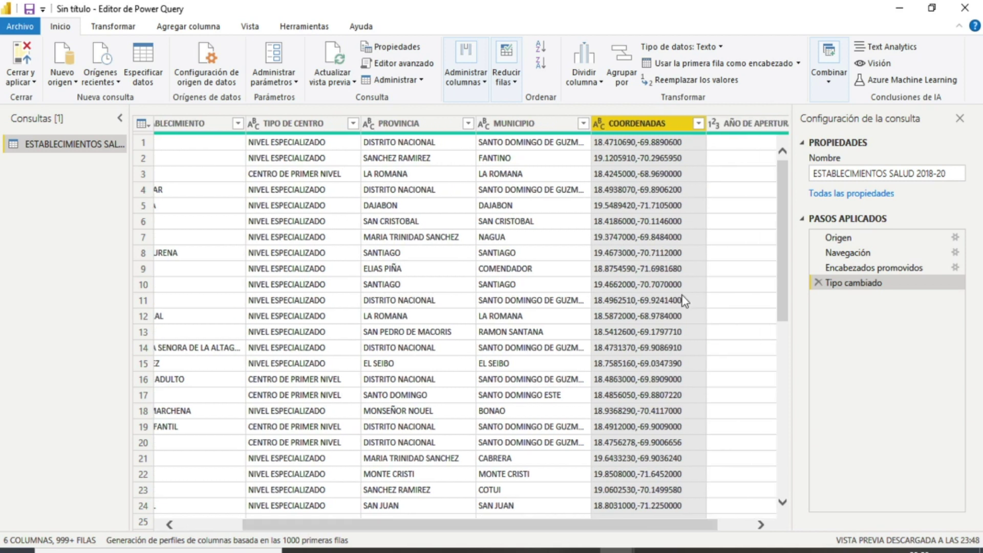
pyautogui.moveTo(634, 527); pyautogui.dragTo(650, 530)
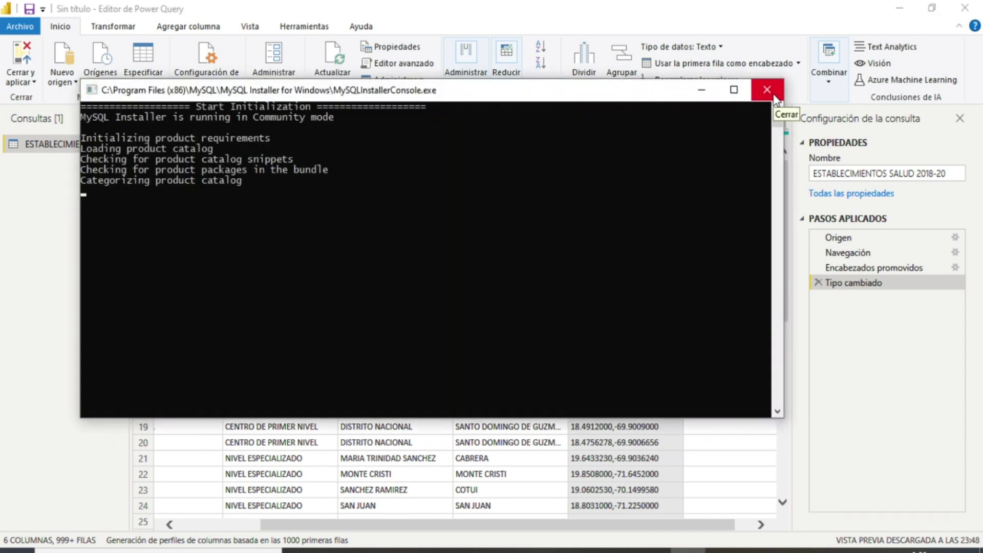
# - Close the MySQL Installer console, inspect the COORDENADAS values, then bring up the Transformar commands
pyautogui.click(698, 88)
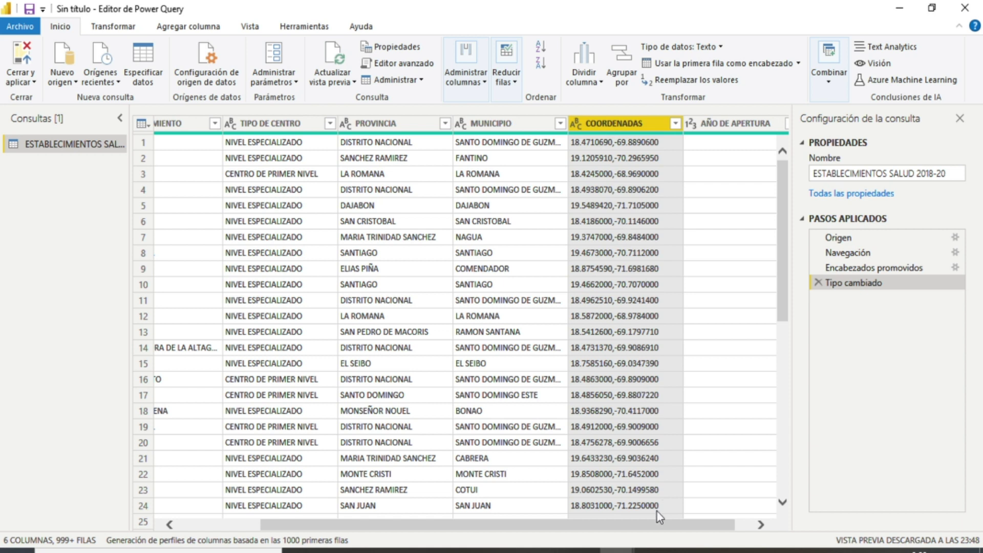
pyautogui.hscroll(1, 659, 527)
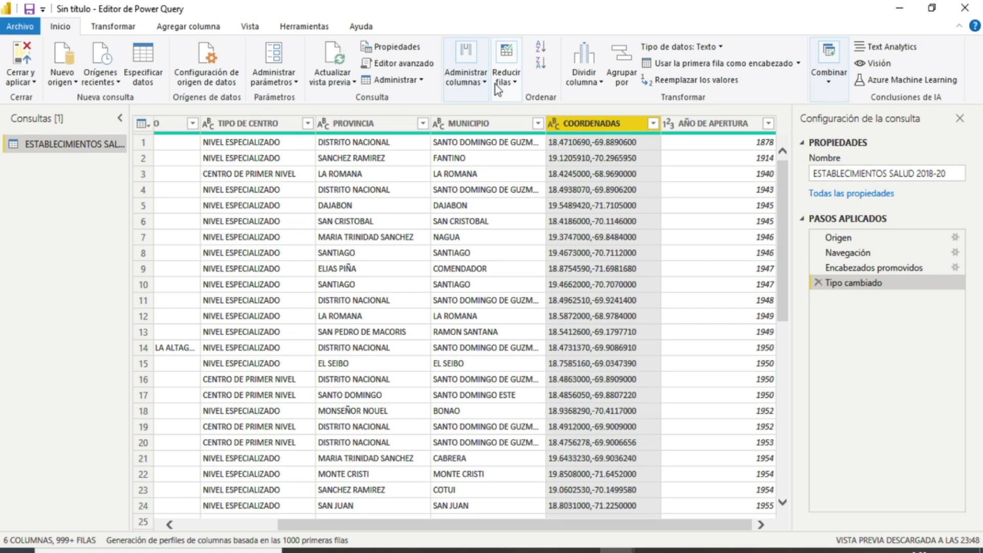
pyautogui.click(653, 123)
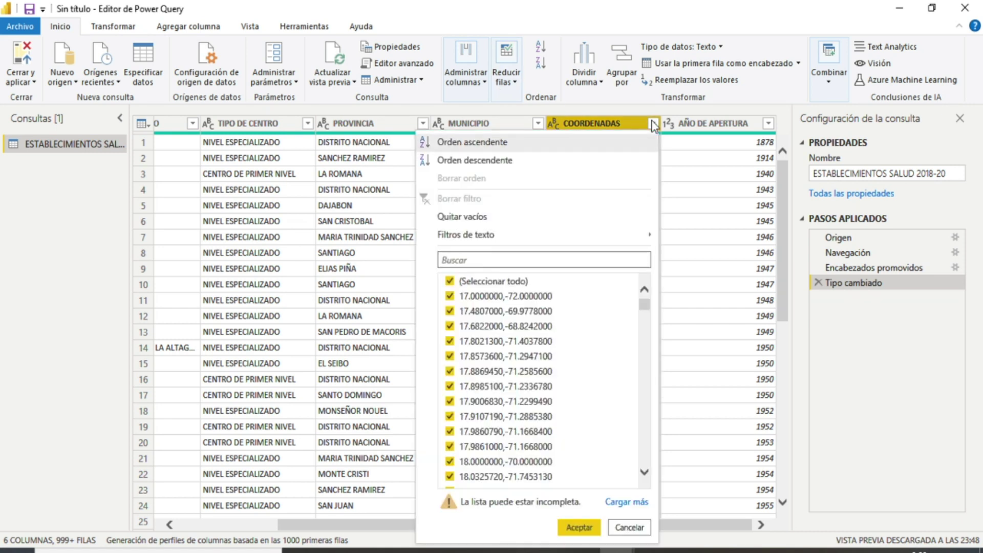
pyautogui.click(654, 123)
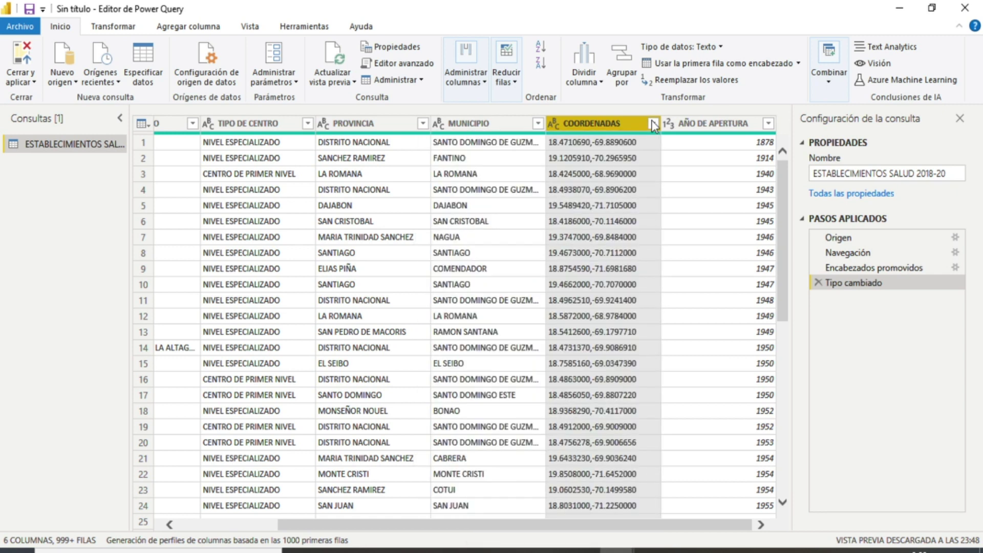
pyautogui.click(108, 28)
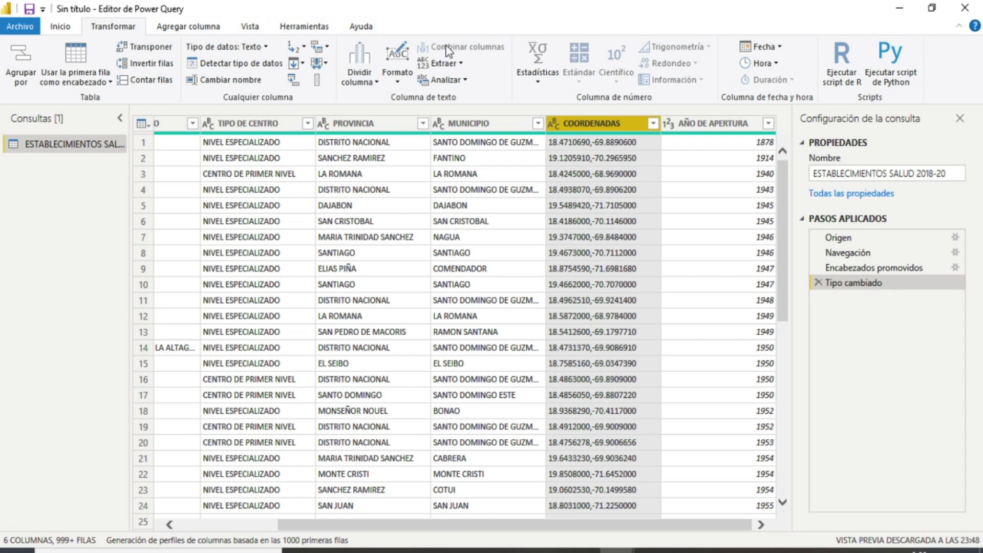
pyautogui.click(399, 84)
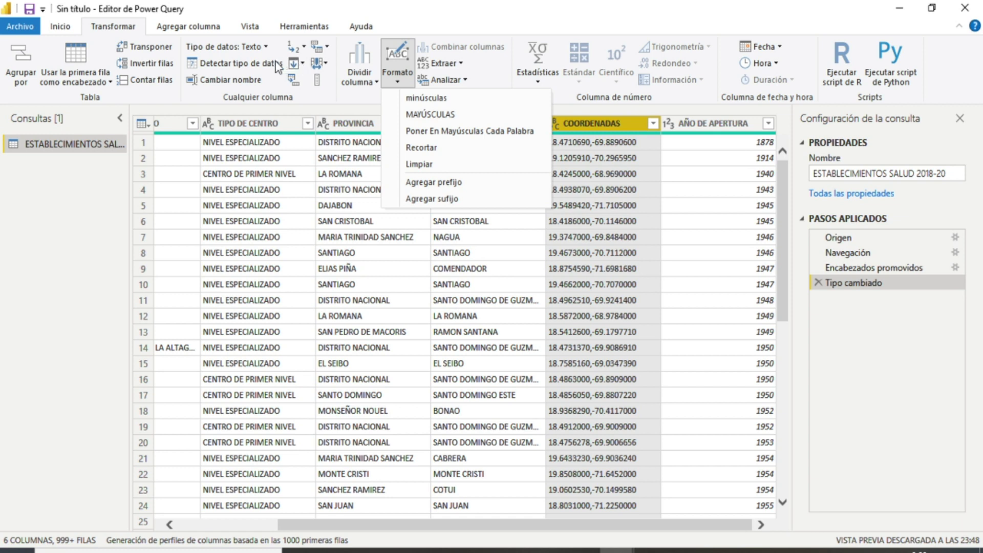
pyautogui.click(438, 14)
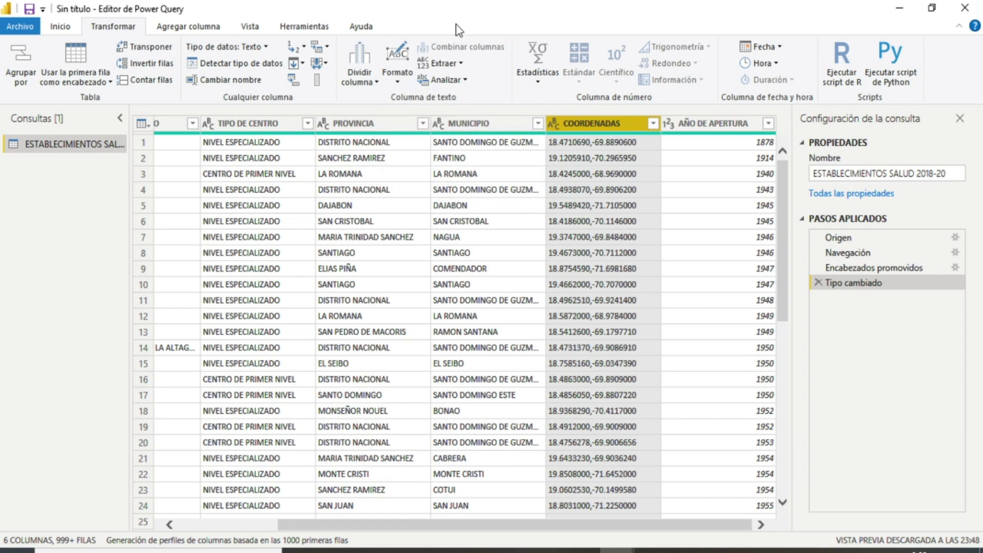
pyautogui.click(268, 50)
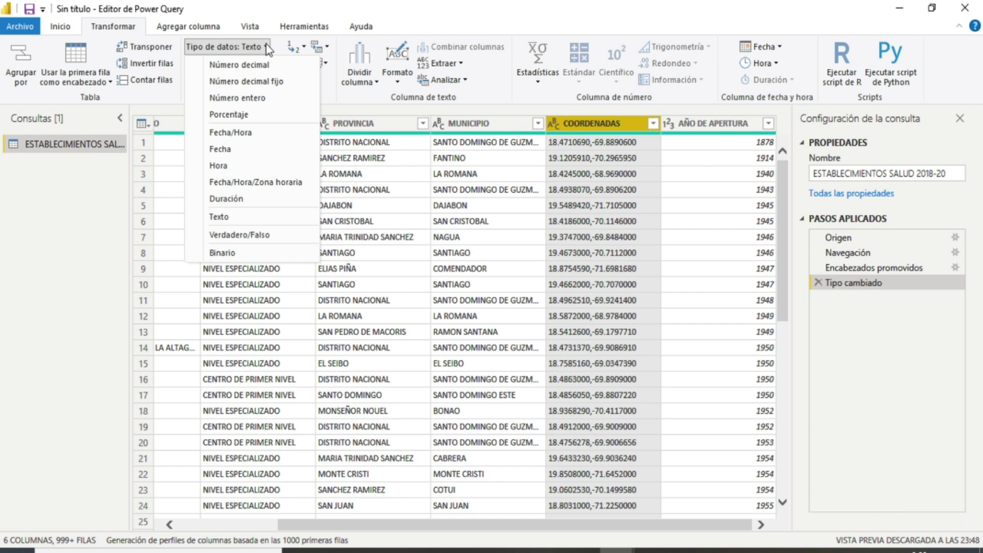
pyautogui.click(521, 159)
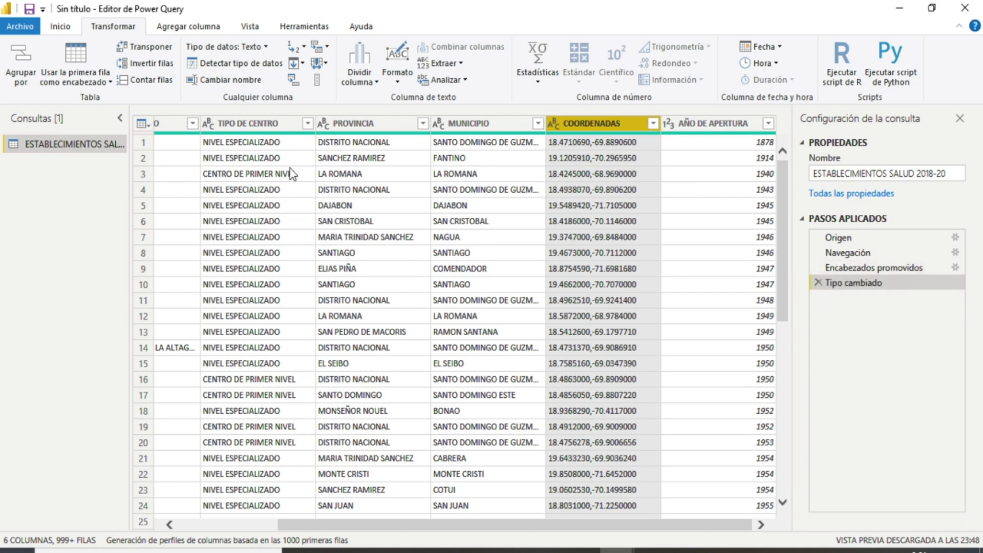
pyautogui.click(58, 27)
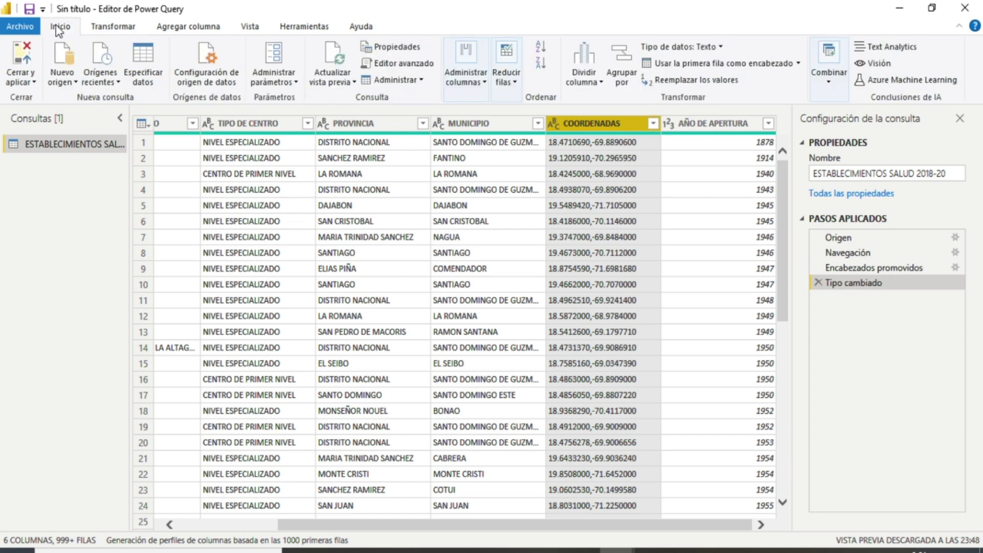
# - Apply the query changes with Cerrar y aplicar, loading 1,387 rows with 97 errors
pyautogui.click(17, 64)
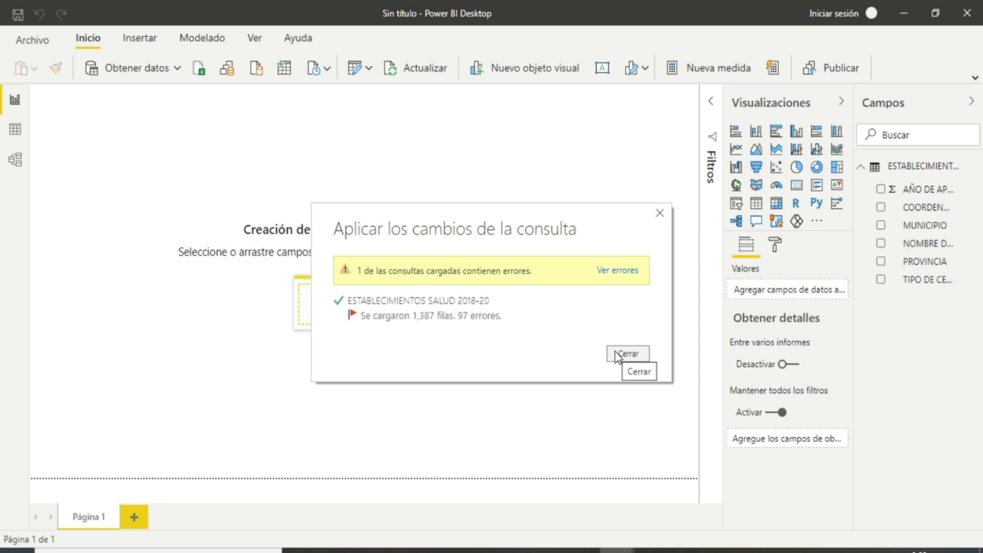
pyautogui.click(617, 355)
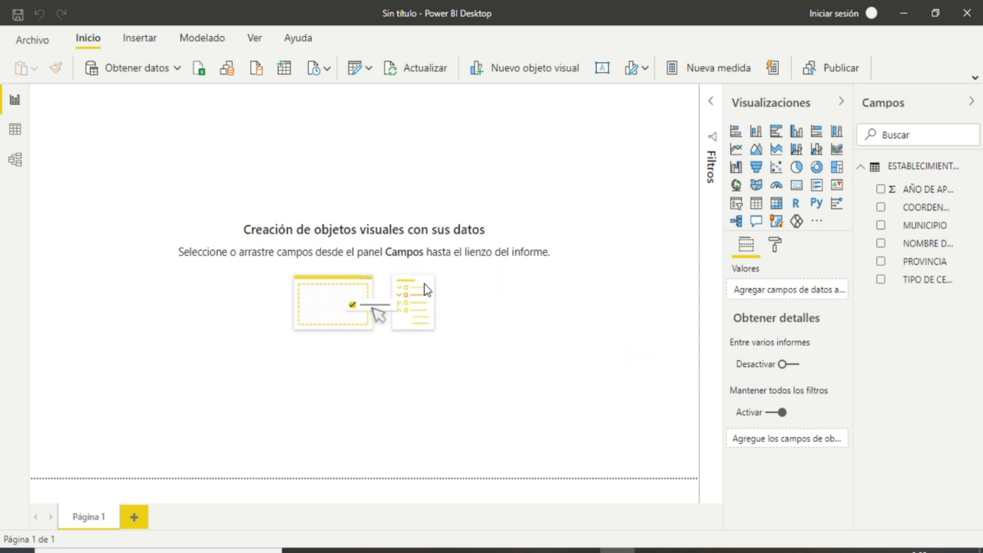
pyautogui.moveTo(922, 242)
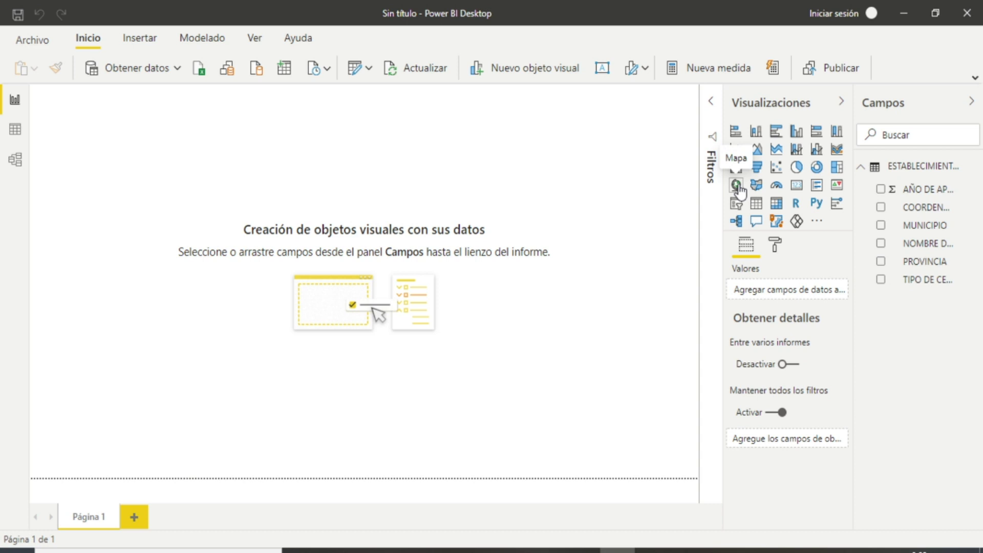
# - Add a Mapa visual and stretch it to cover most of the report page
pyautogui.click(737, 185)
pyautogui.moveTo(178, 234); pyautogui.dragTo(660, 464)
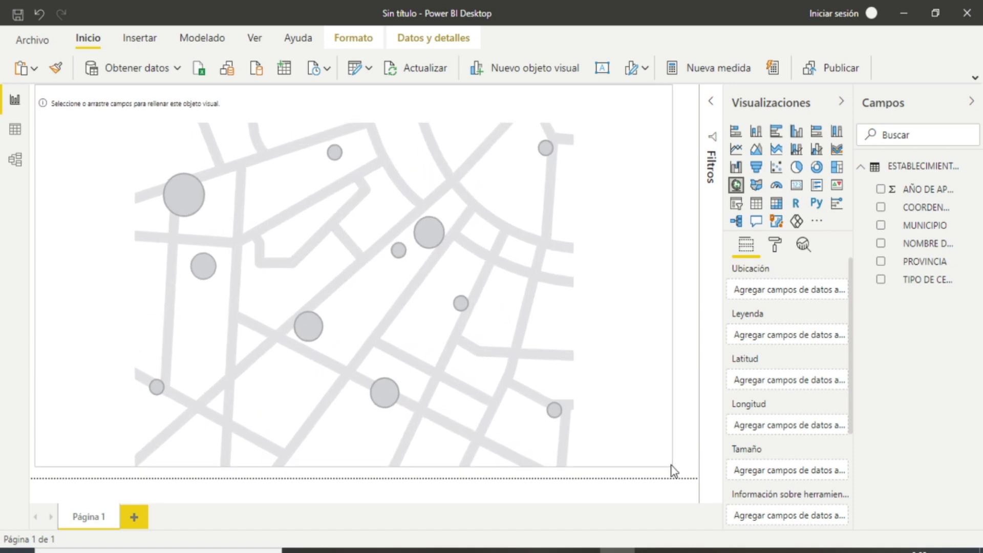
pyautogui.moveTo(659, 462); pyautogui.dragTo(700, 477)
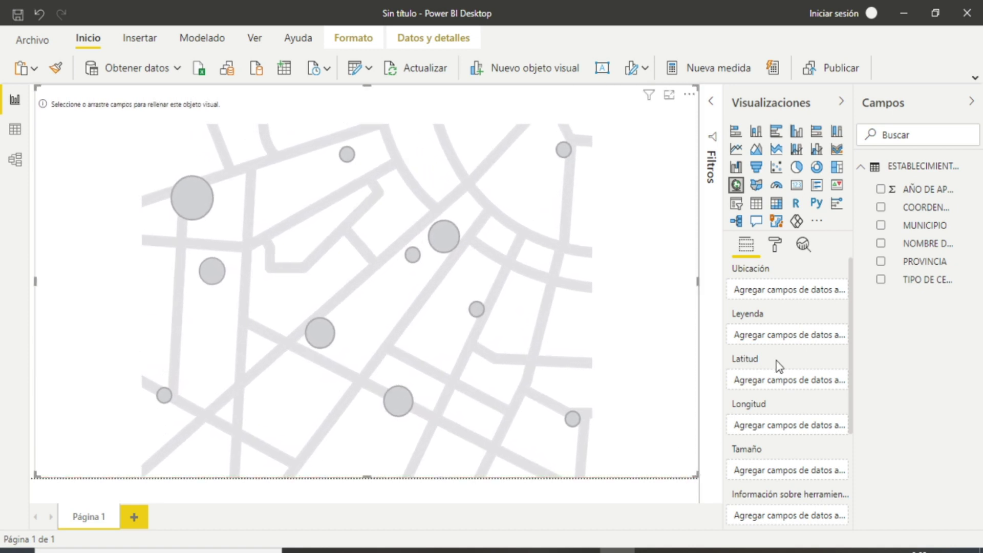
# - Set COORDENADAS as the map's Ubicación field to plot establishments across the Dominican Republic
pyautogui.moveTo(926, 207)
pyautogui.moveTo(937, 210)
pyautogui.mouseDown()
pyautogui.moveTo(896, 249)
pyautogui.moveTo(920, 218)
pyautogui.moveTo(873, 222)
pyautogui.moveTo(817, 318)
pyautogui.mouseUp()
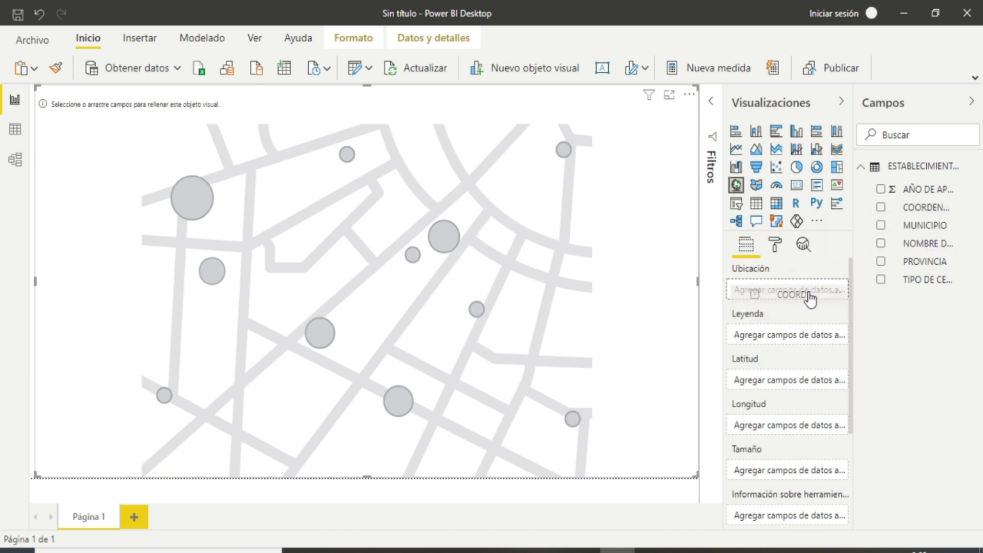
pyautogui.moveTo(818, 319); pyautogui.dragTo(810, 296)
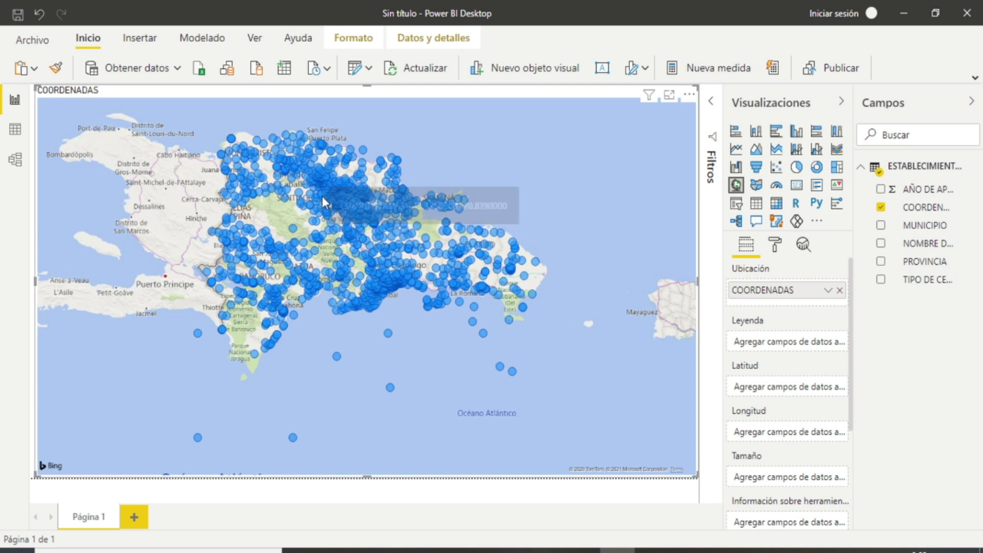
pyautogui.scroll(1, 294, 210)
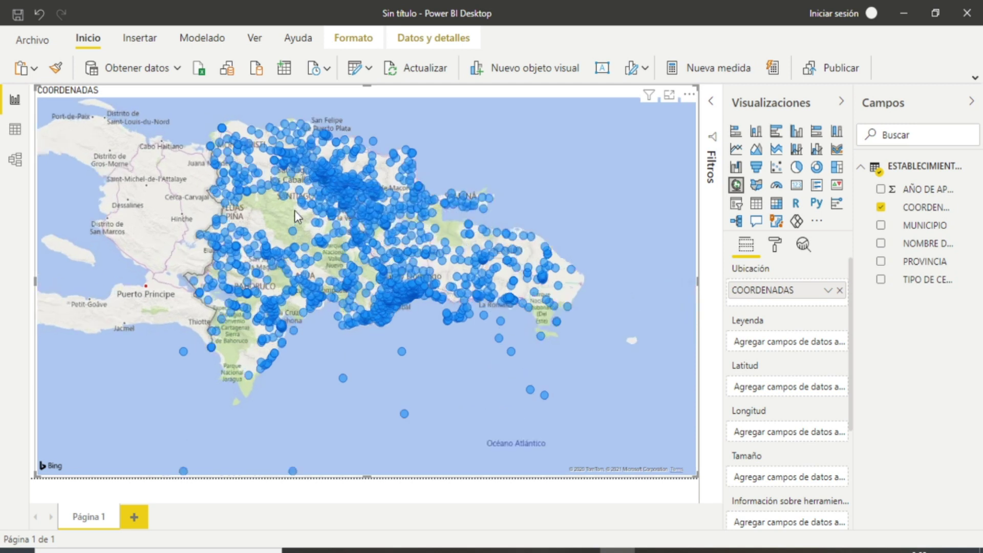
pyautogui.scroll(2, 294, 210)
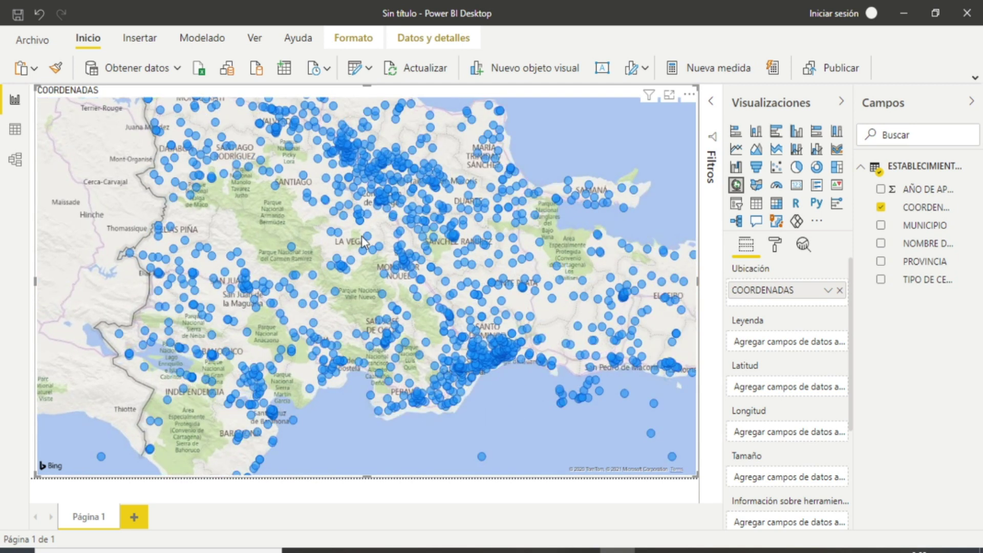
pyautogui.scroll(1, 362, 241)
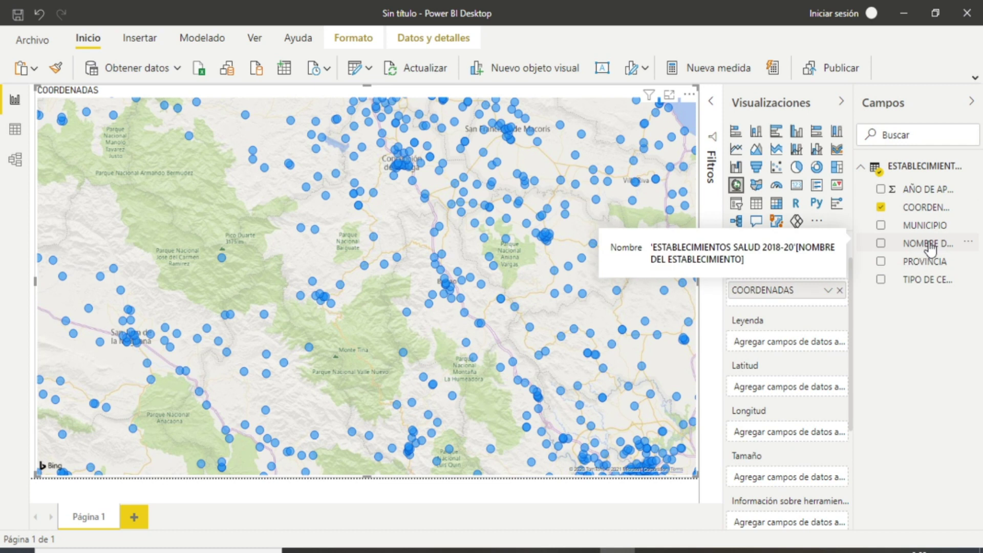
# - Put NOMBRE DEL ESTABLECIMIENTO in the Leyenda well so each establishment gets its own colour
pyautogui.moveTo(923, 250)
pyautogui.mouseDown()
pyautogui.moveTo(840, 342)
pyautogui.moveTo(853, 333)
pyautogui.moveTo(828, 346)
pyautogui.mouseUp()
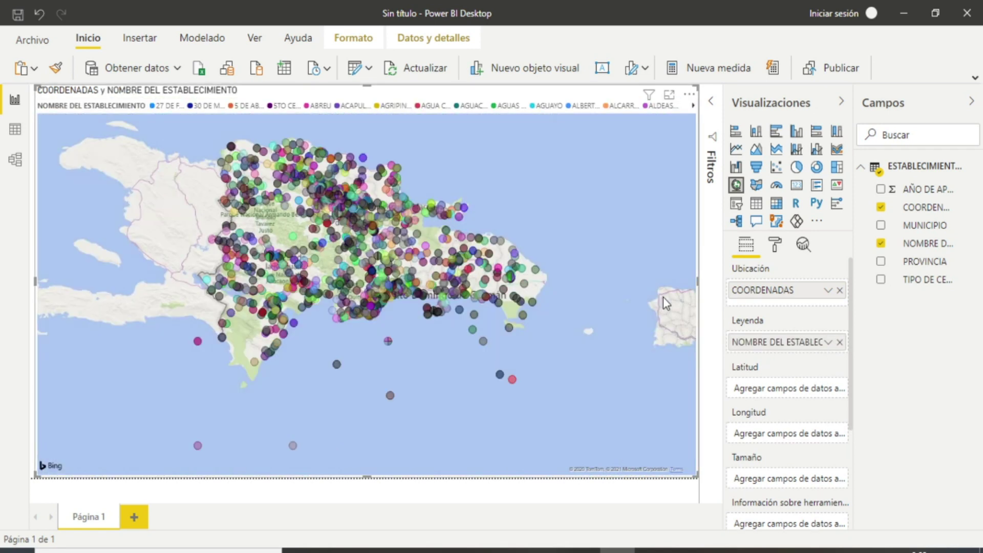
pyautogui.scroll(2, 310, 240)
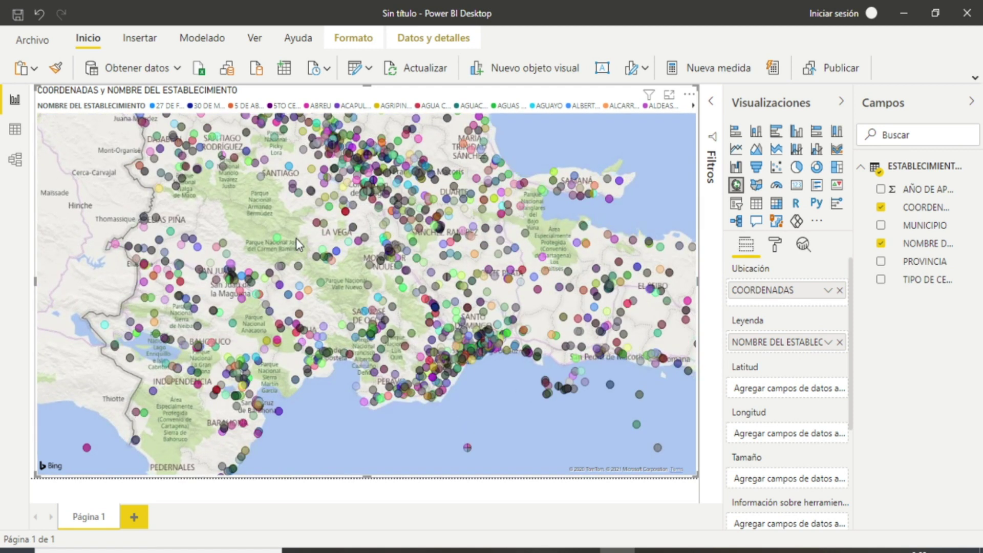
pyautogui.scroll(2, 296, 238)
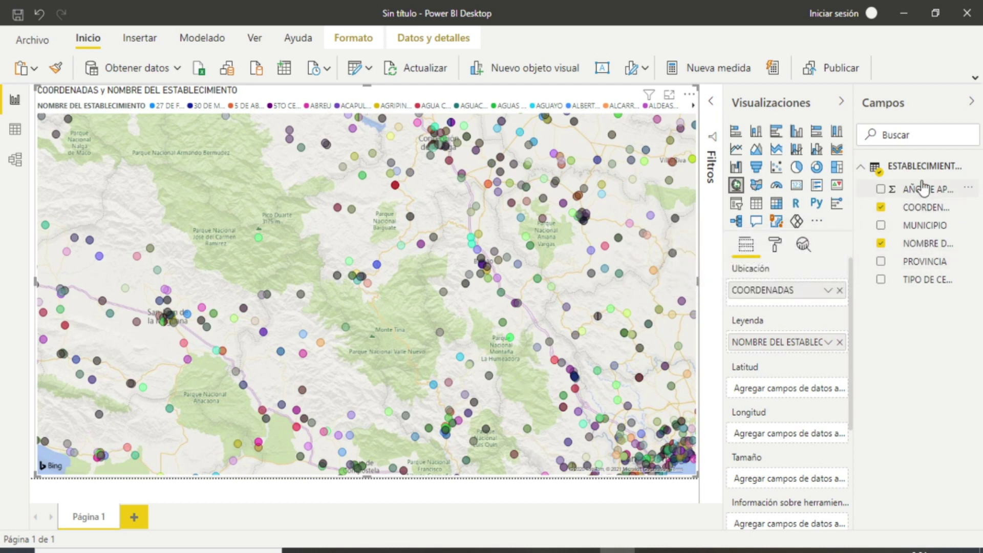
pyautogui.moveTo(531, 293); pyautogui.dragTo(400, 347)
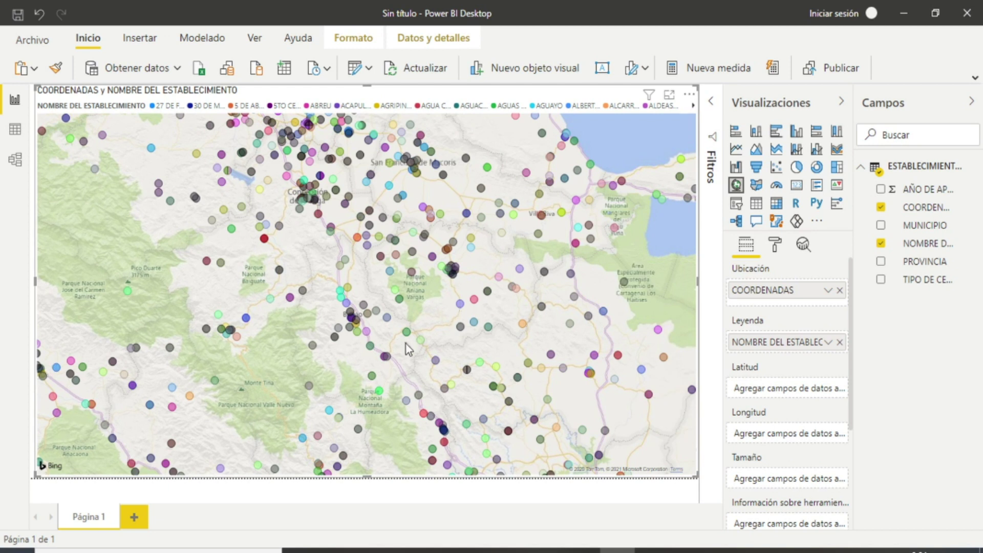
pyautogui.moveTo(459, 311); pyautogui.dragTo(399, 353)
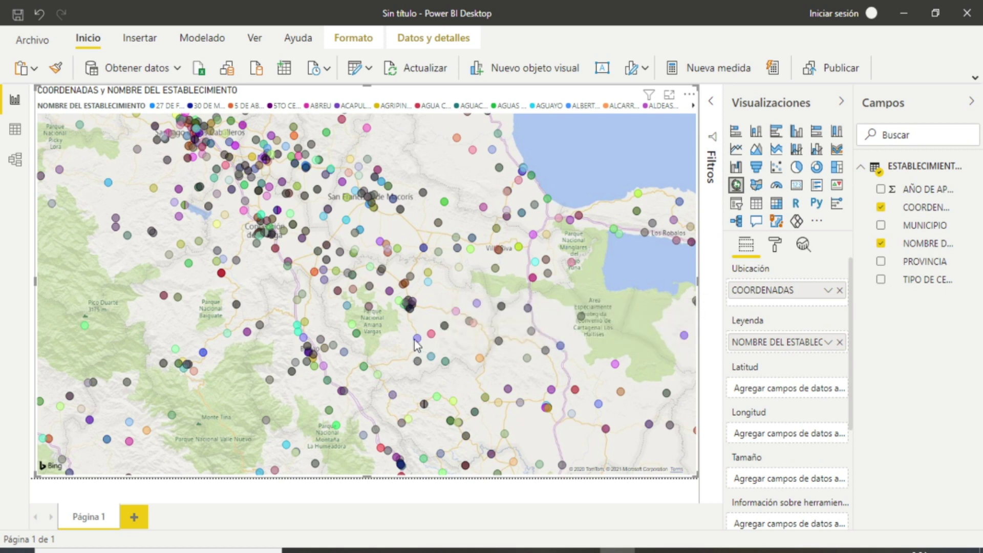
pyautogui.scroll(2, 404, 340)
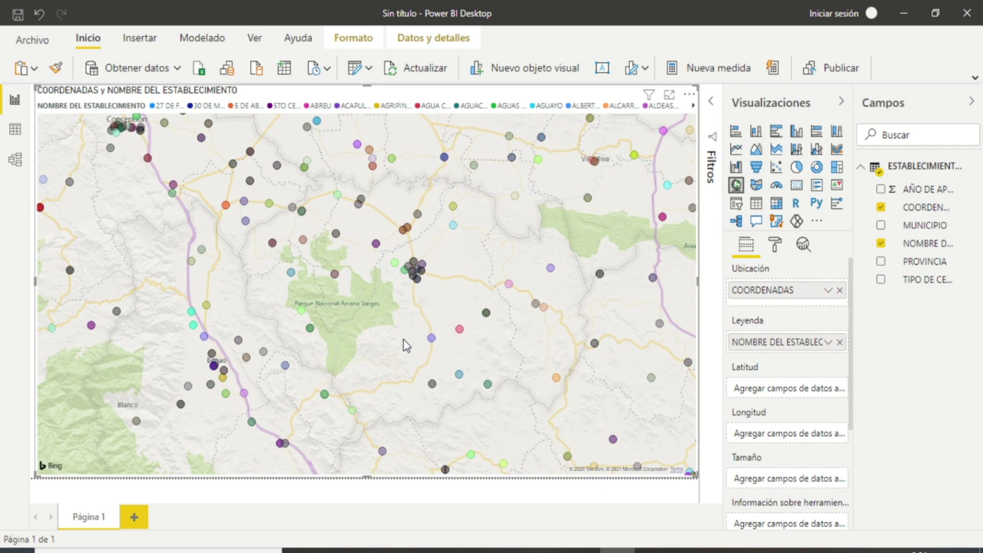
pyautogui.scroll(-1, 403, 340)
pyautogui.scroll(-1, 404, 340)
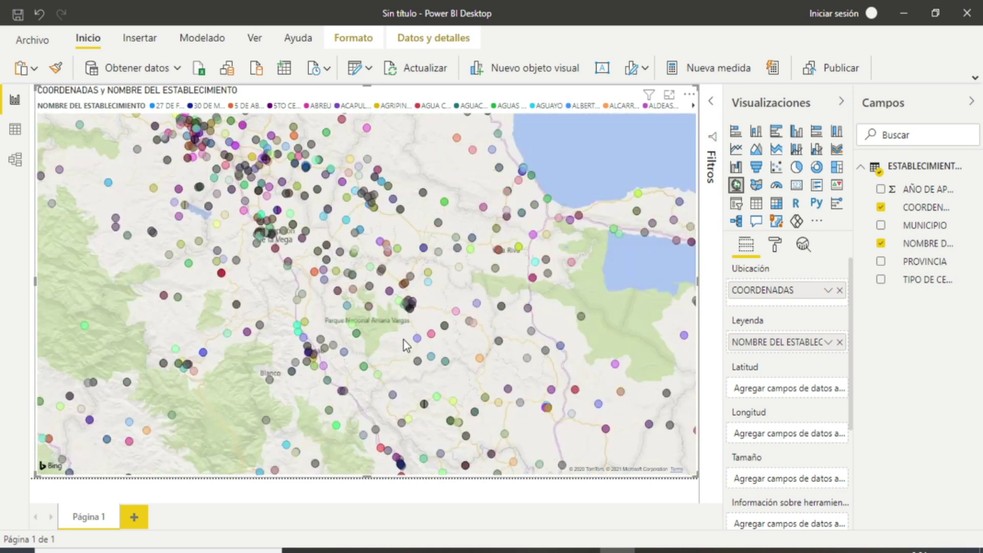
pyautogui.scroll(-1, 403, 340)
pyautogui.scroll(3, 405, 343)
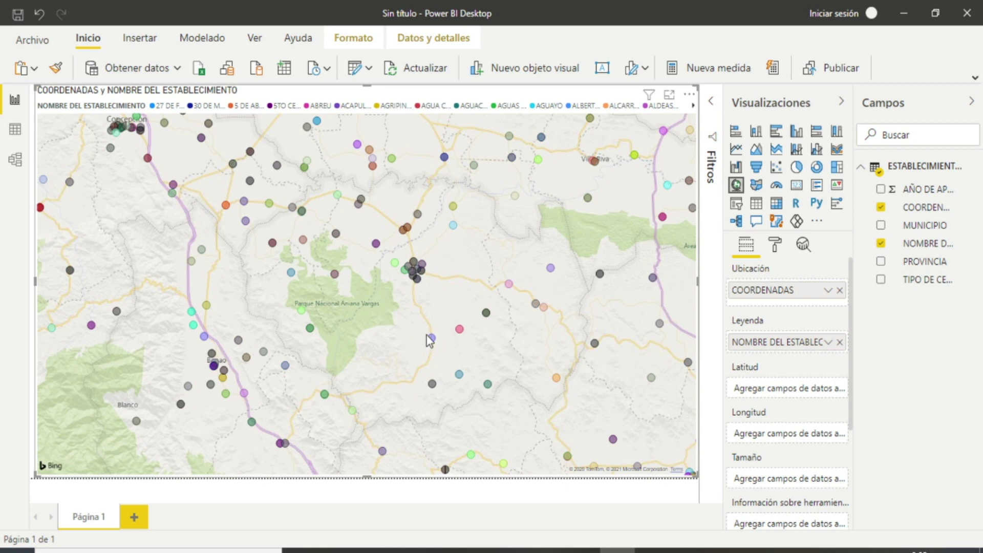
pyautogui.moveTo(428, 340); pyautogui.dragTo(346, 363)
pyautogui.moveTo(430, 307); pyautogui.dragTo(357, 326)
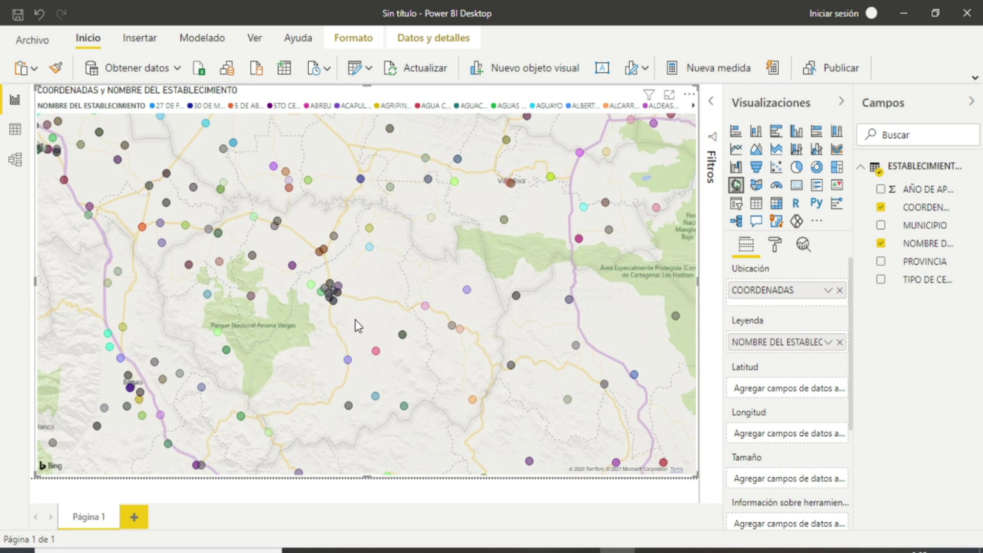
pyautogui.scroll(-2, 357, 325)
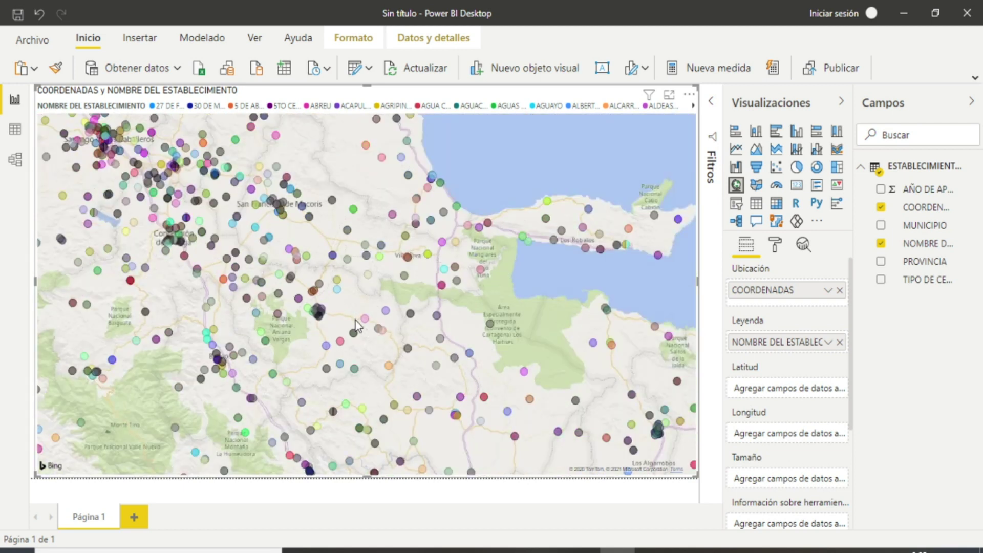